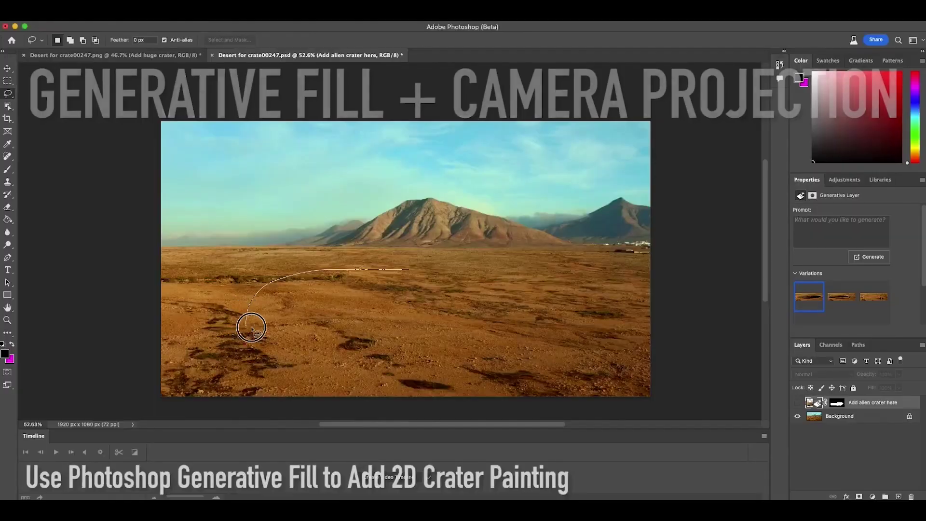
- Generative-fill the selected desert ground with the prompt 'Add Huge Crater here'
click(328, 360)
text(Add Huge Crater here)
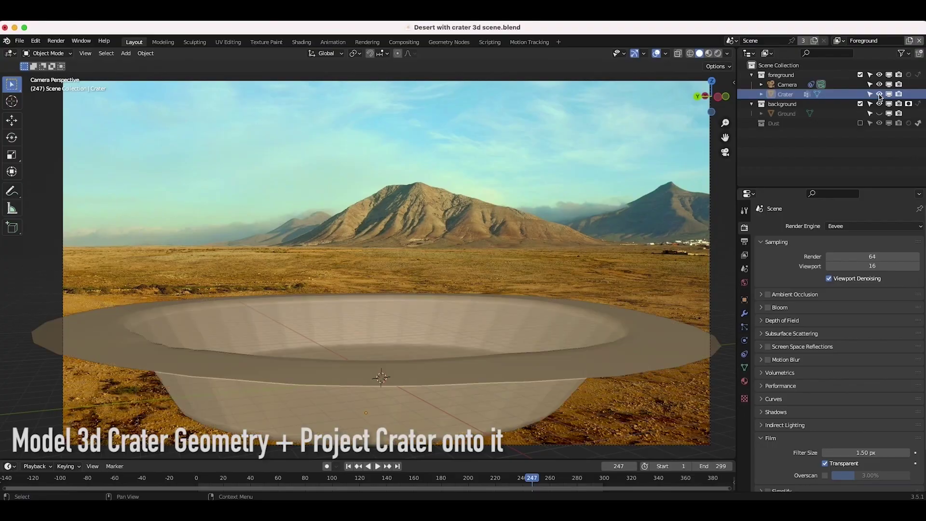
click(879, 96)
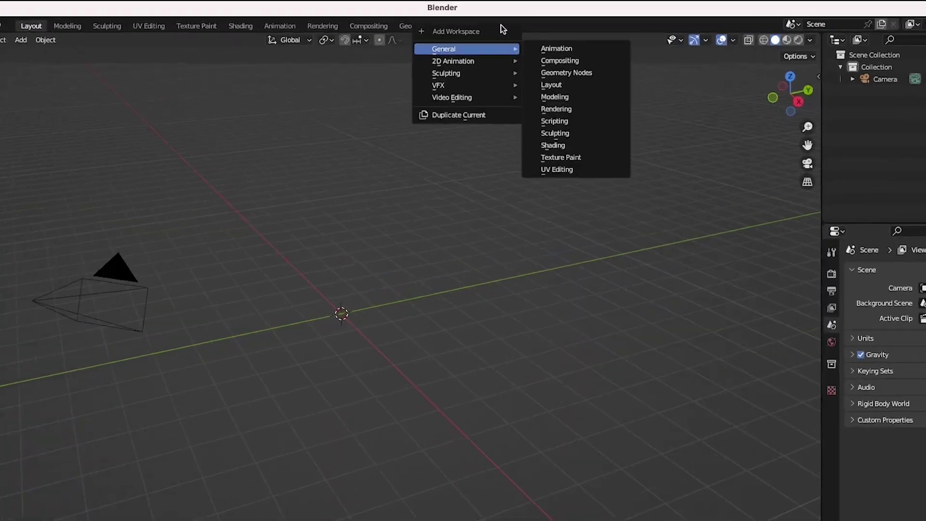
- Add a Motion Tracking workspace and load the desert image sequence as a clip
mouse_move(453, 110)
click(591, 149)
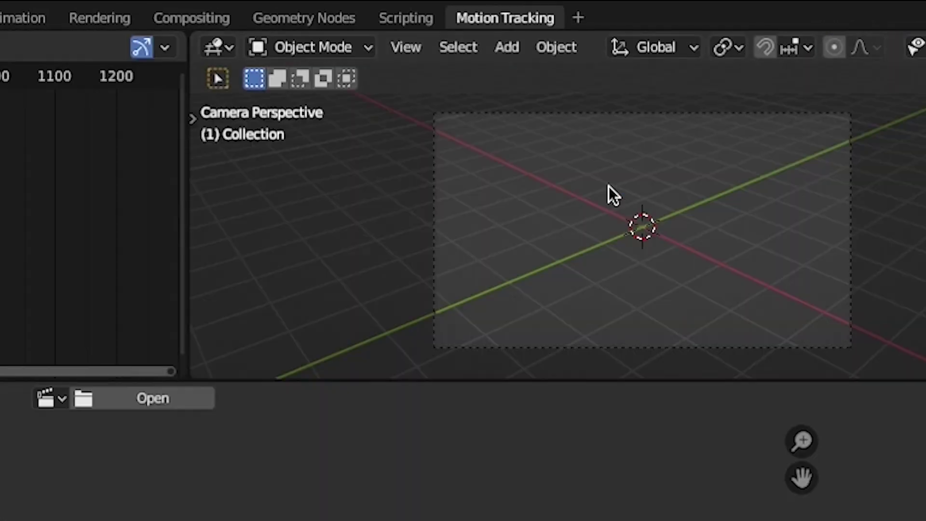
click(383, 181)
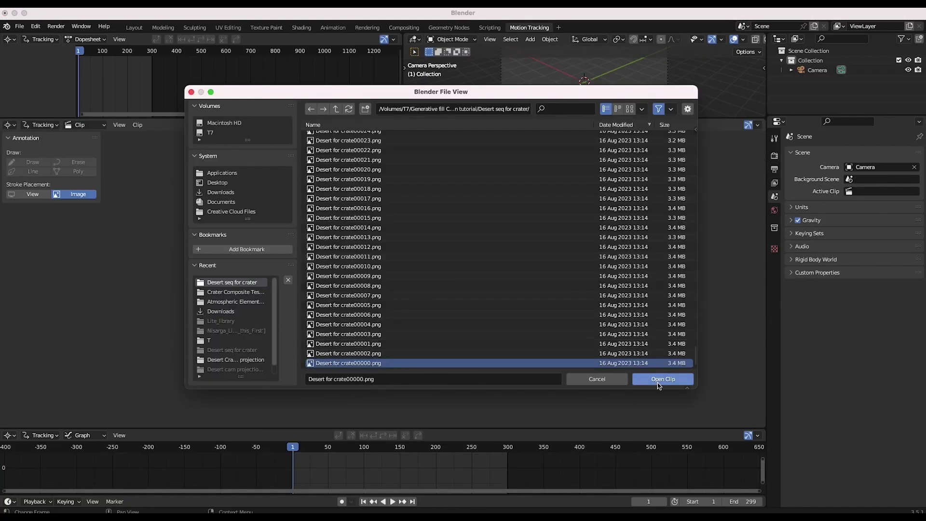
click(659, 381)
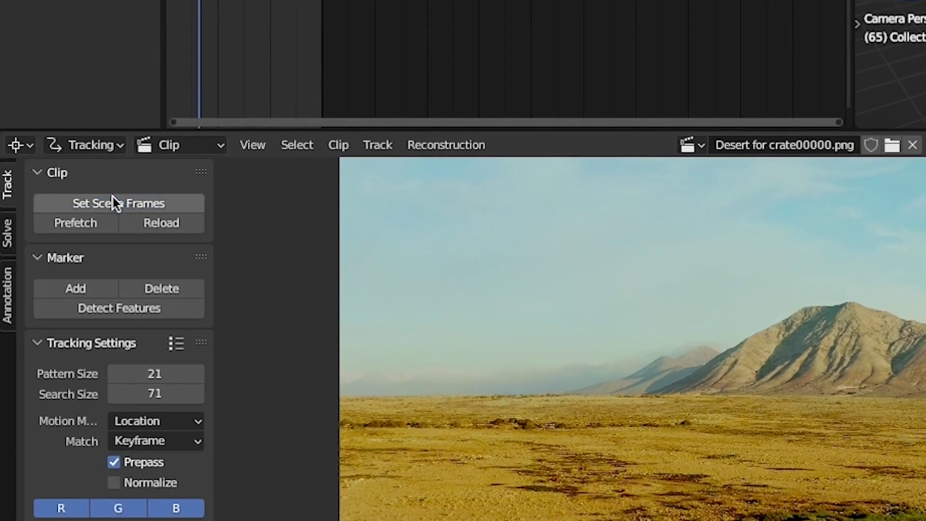
- Match the scene frame range to the clip and solve the camera motion
click(113, 200)
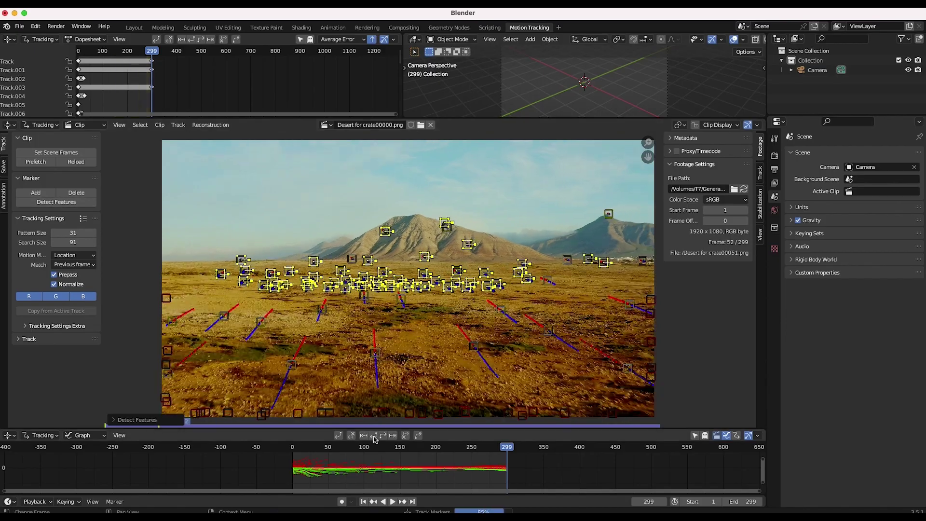
click(4, 165)
click(104, 258)
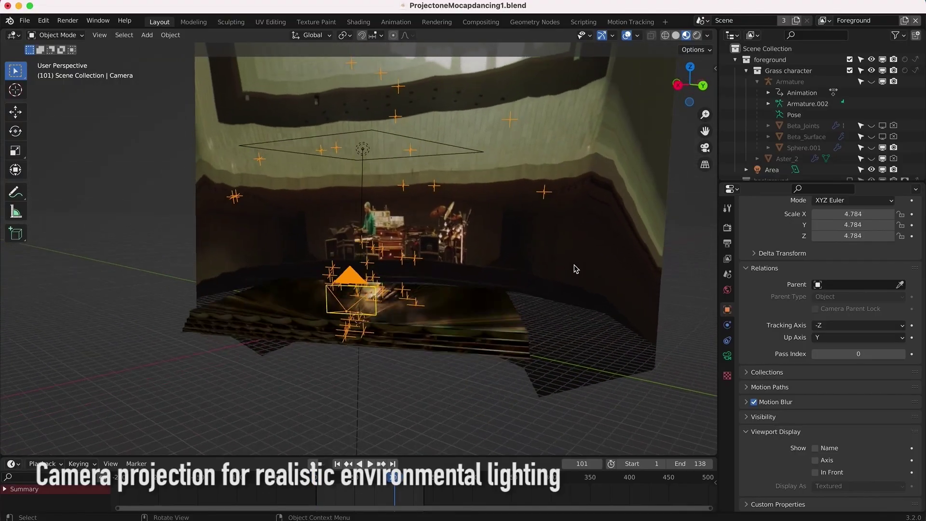
- View the projected stage through the active camera
click(99, 35)
mouse_move(154, 159)
click(285, 167)
- Switch the viewport to Solid shading and solve the clip's camera motion
key(z)
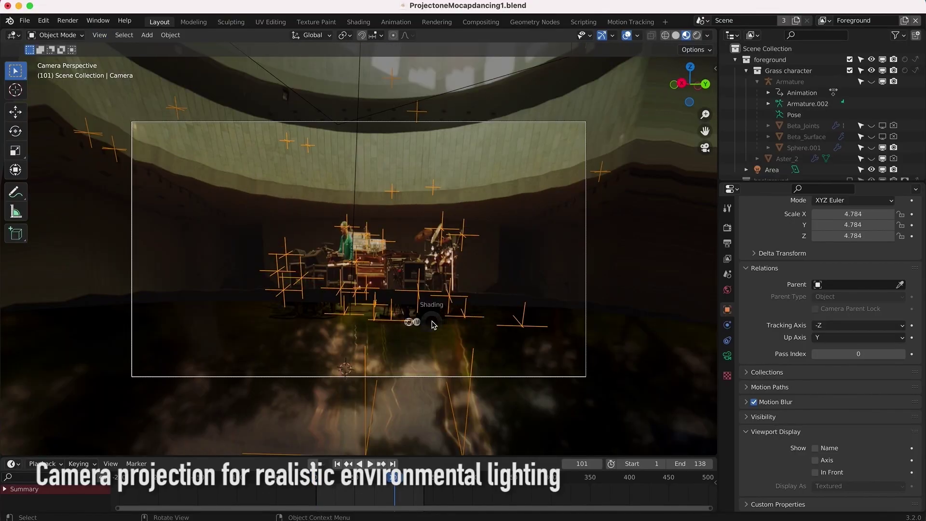
click(501, 324)
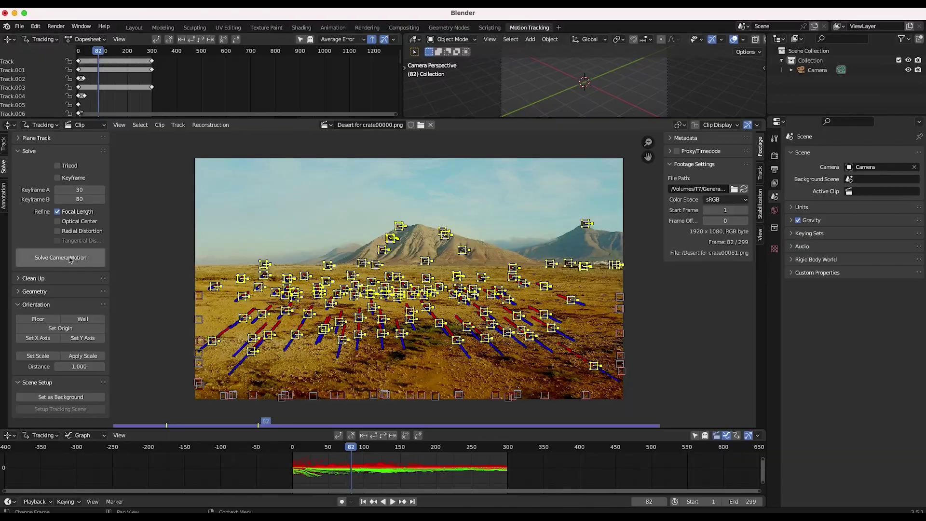
click(60, 258)
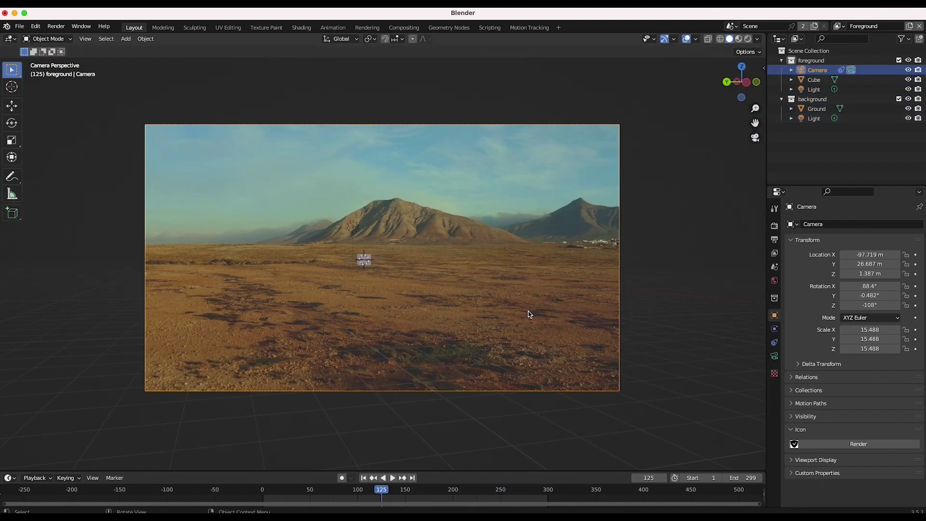
- Play back and scrub through the tracked desert shot, then stop
key(space)
drag(337, 491, 519, 501)
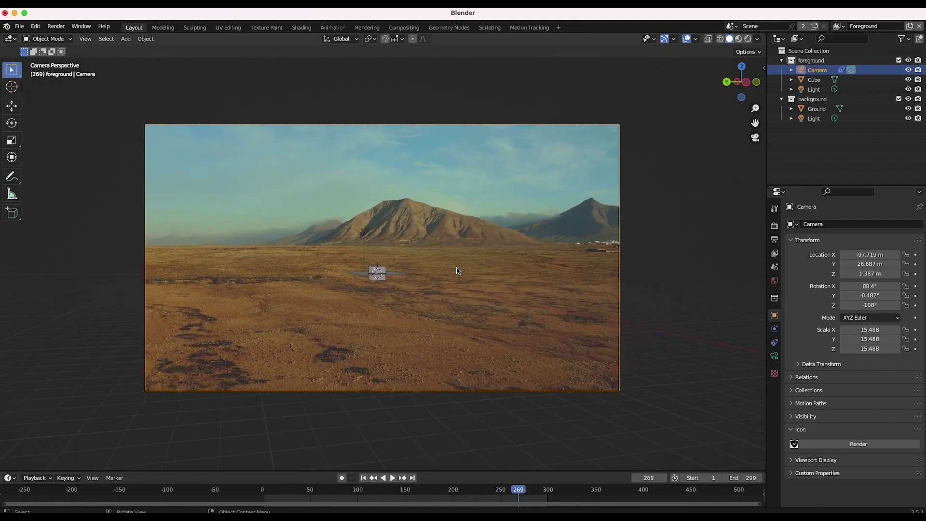
mouse_move(514, 497)
mouse_down()
mouse_move(490, 493)
mouse_move(529, 493)
mouse_move(502, 489)
mouse_up()
key(space)
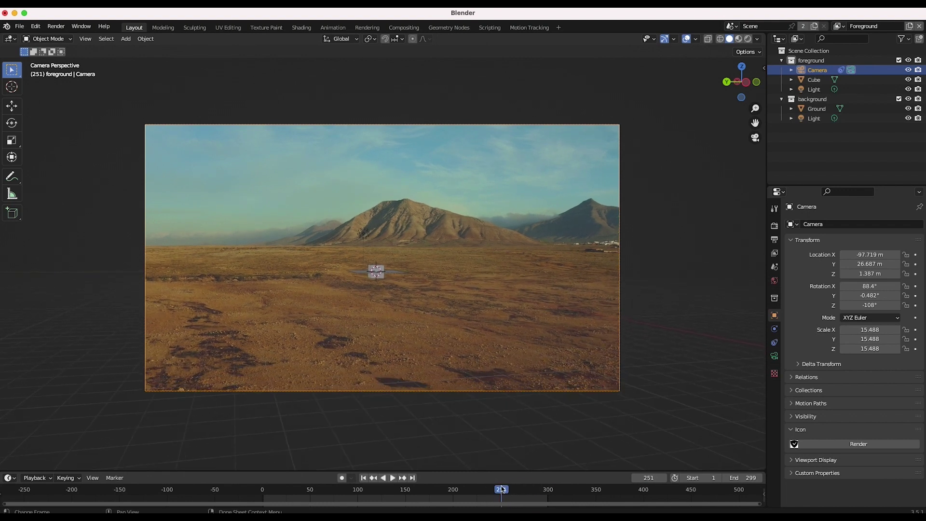
- Jump to the end of the shot and settle on frame 298
key(shift+Right)
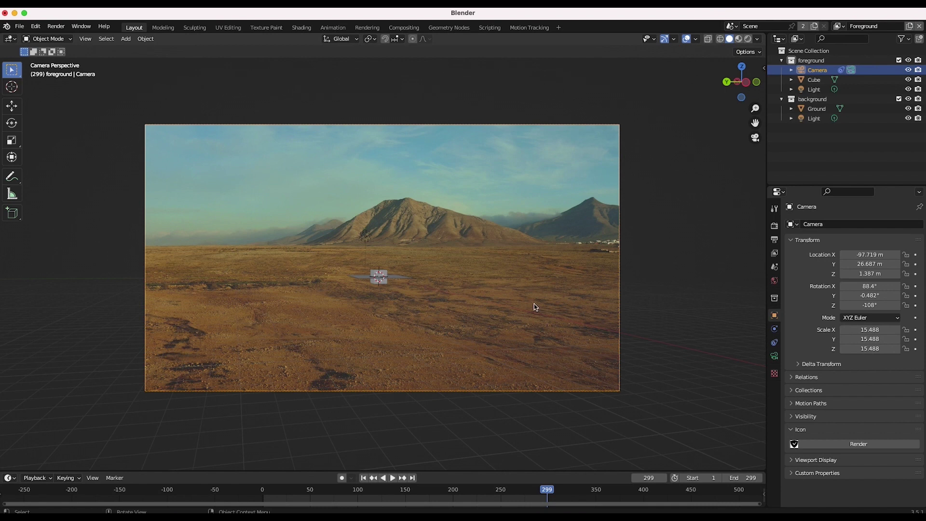
key(ctrl+z)
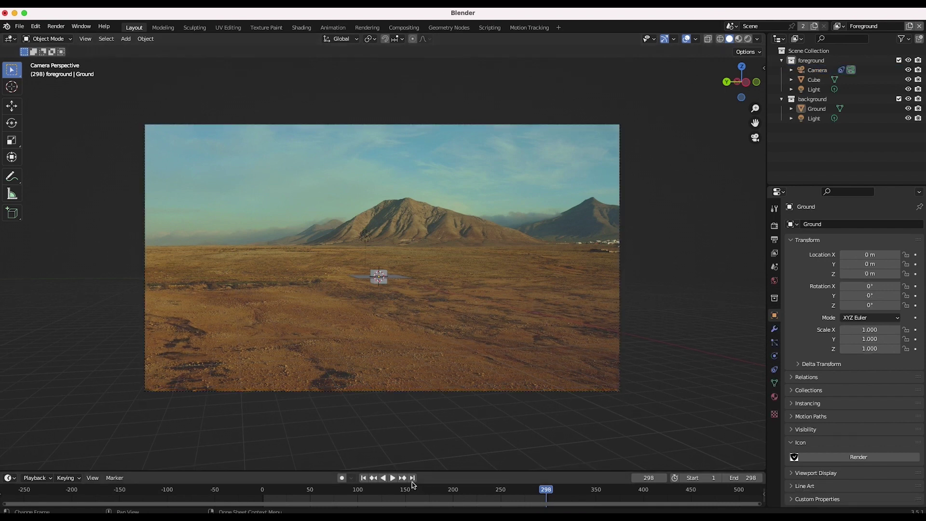
key(ctrl+shift+z)
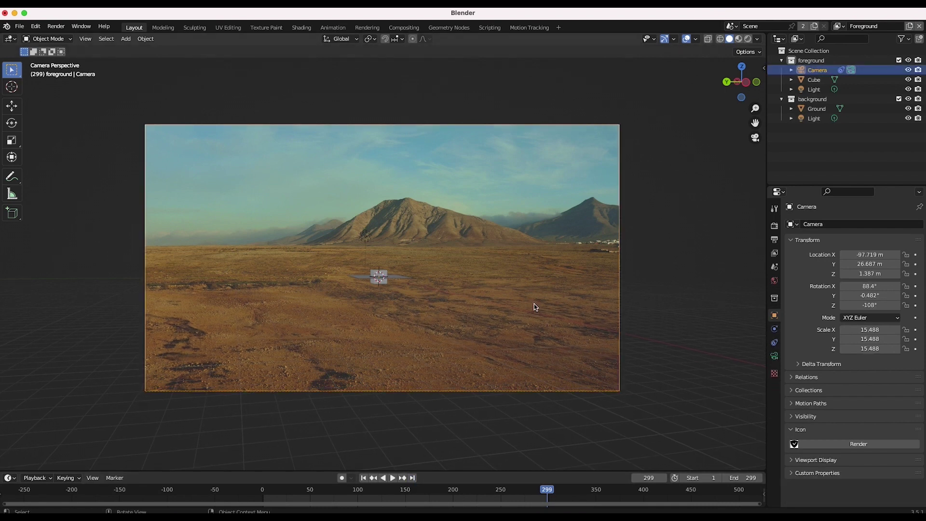
key(ctrl+z)
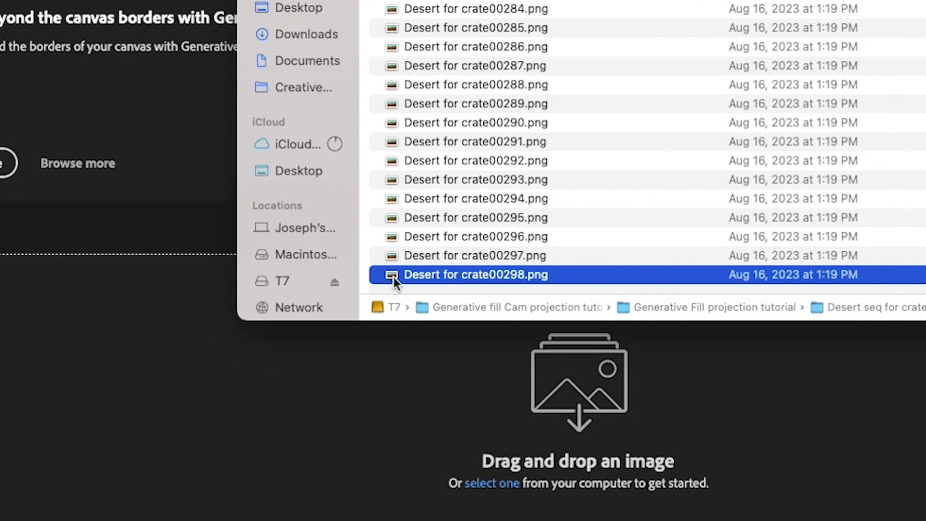
- Open Desert for crate00298.png and lasso a wide foreground ground area
drag(393, 277, 80, 398)
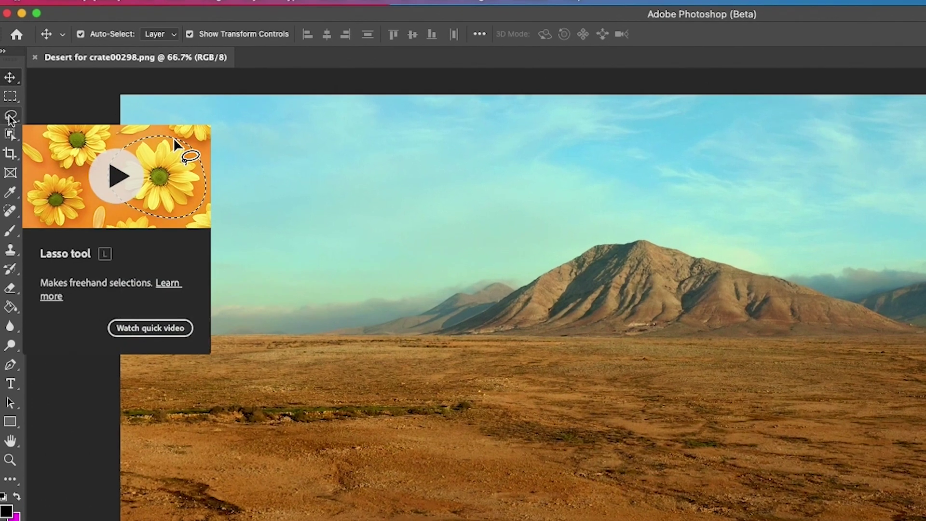
click(7, 85)
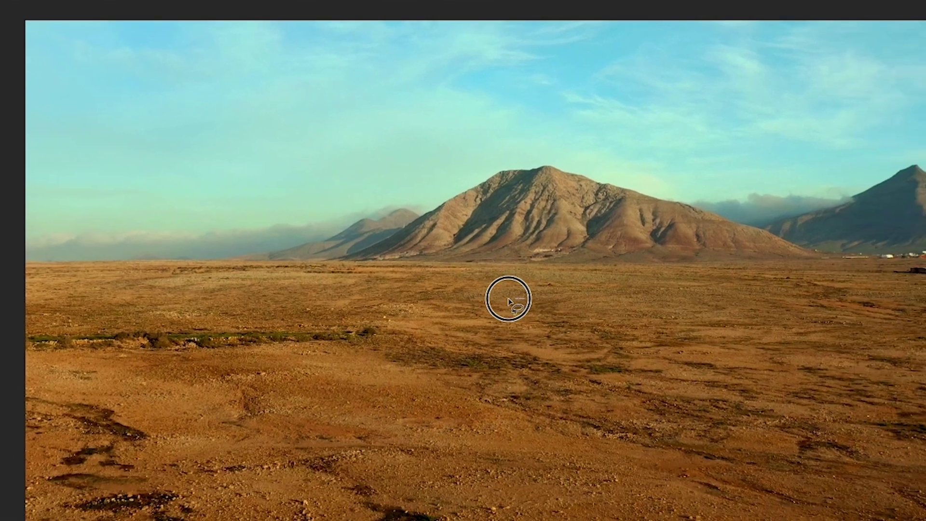
drag(509, 300, 203, 456)
mouse_move(642, 437)
mouse_down()
mouse_move(659, 429)
mouse_move(483, 265)
mouse_up()
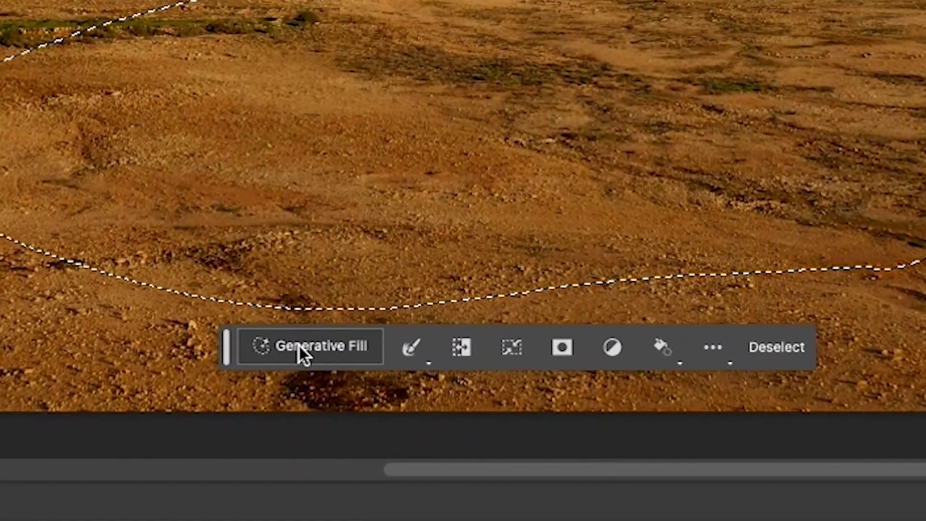
- Generative-fill the selection with the prompt 'Add Huge Crator'
click(300, 358)
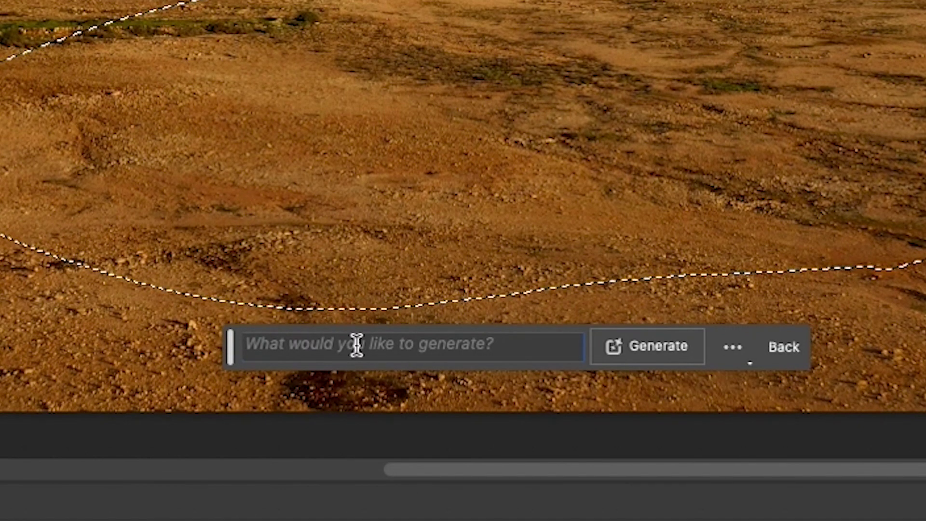
text(Add Huge C)
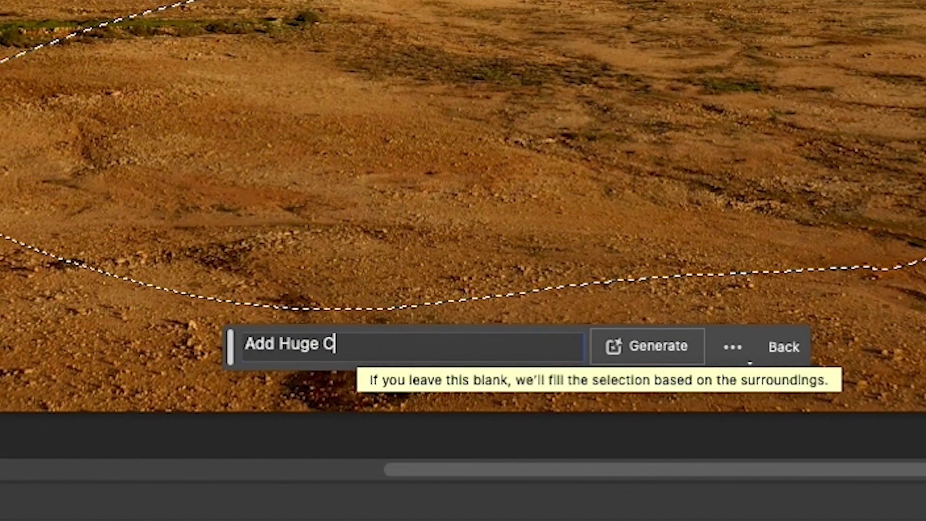
text(rator)
click(657, 355)
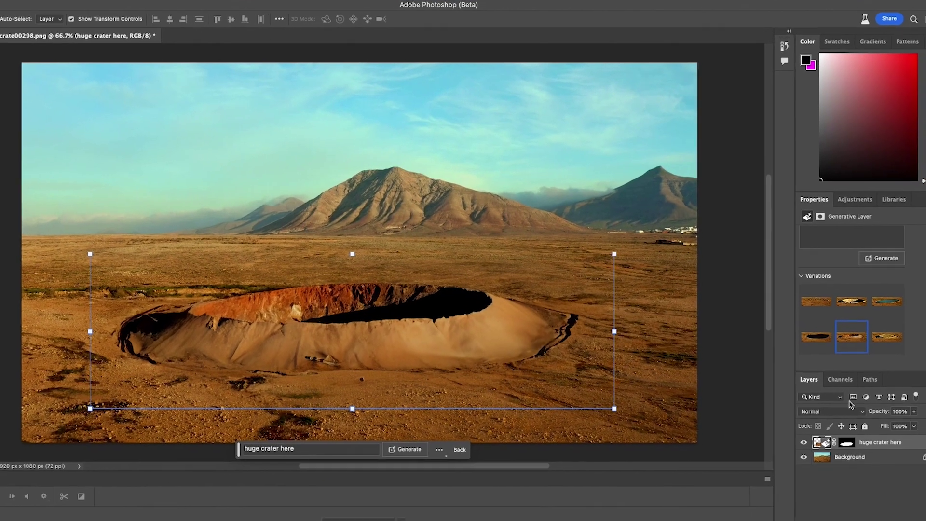
- Compare the Generative Fill variations and keep the bright rocky pit crater
click(887, 337)
click(851, 336)
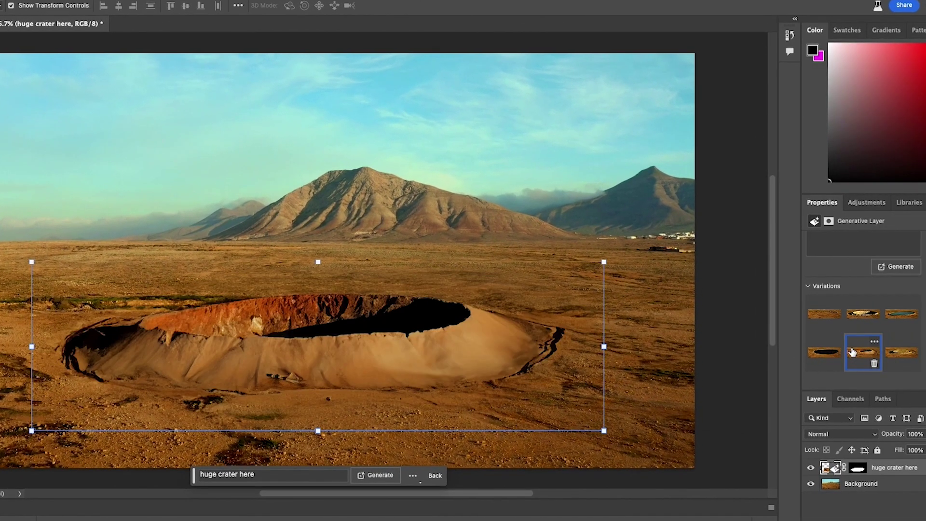
click(819, 358)
click(833, 324)
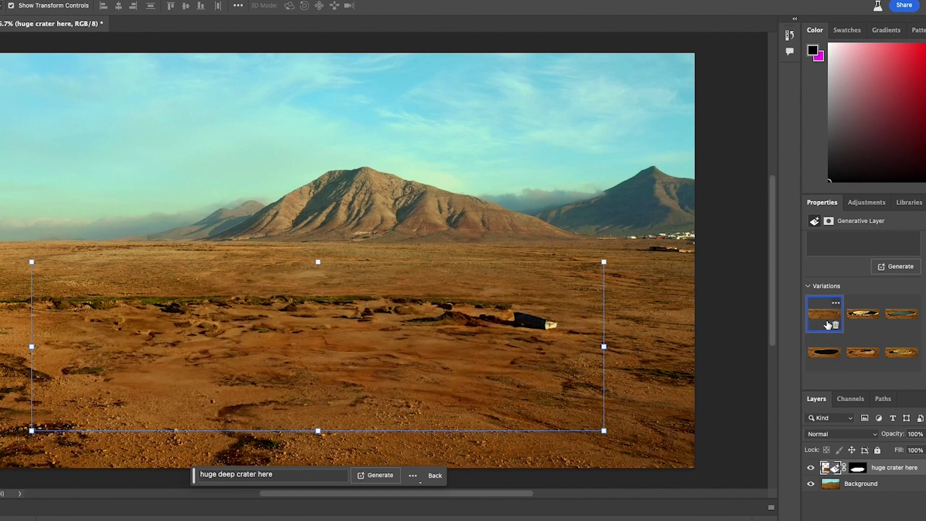
click(861, 314)
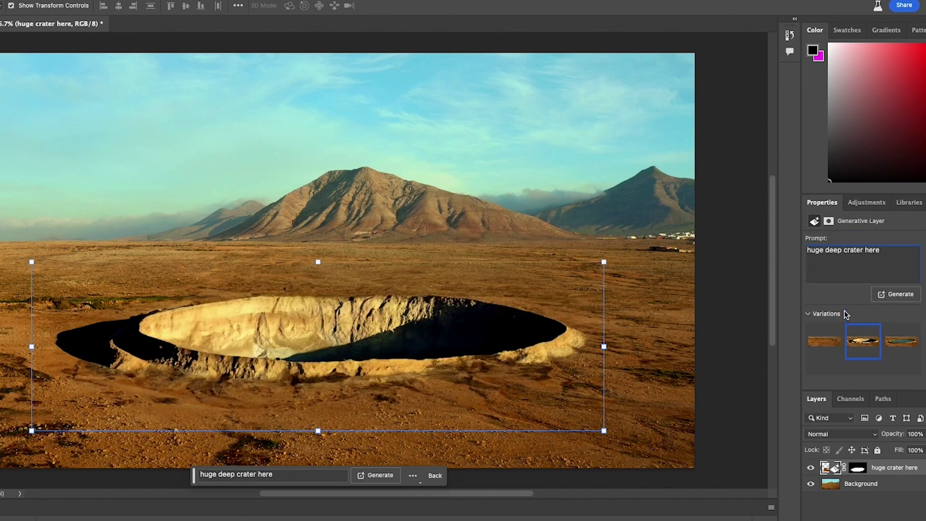
click(900, 348)
click(863, 341)
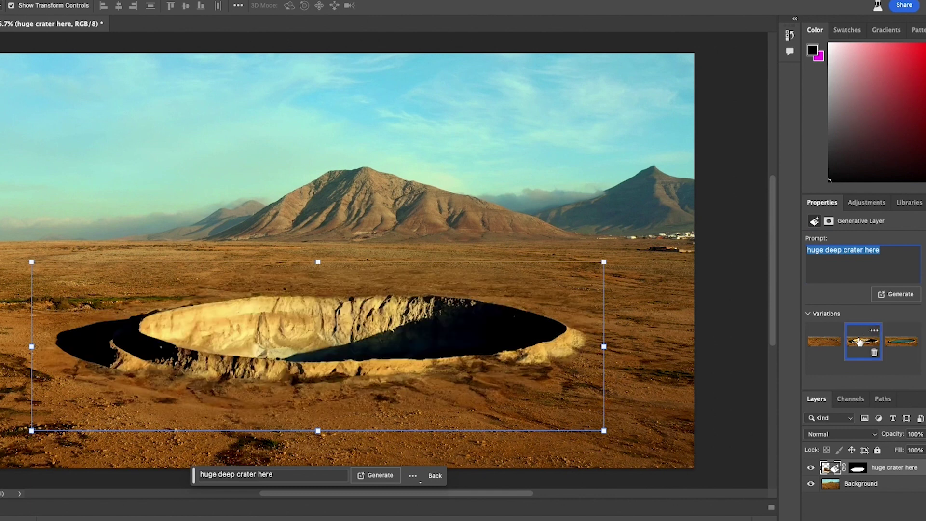
- Save a separate PNG copy of the desert frame
click(95, 6)
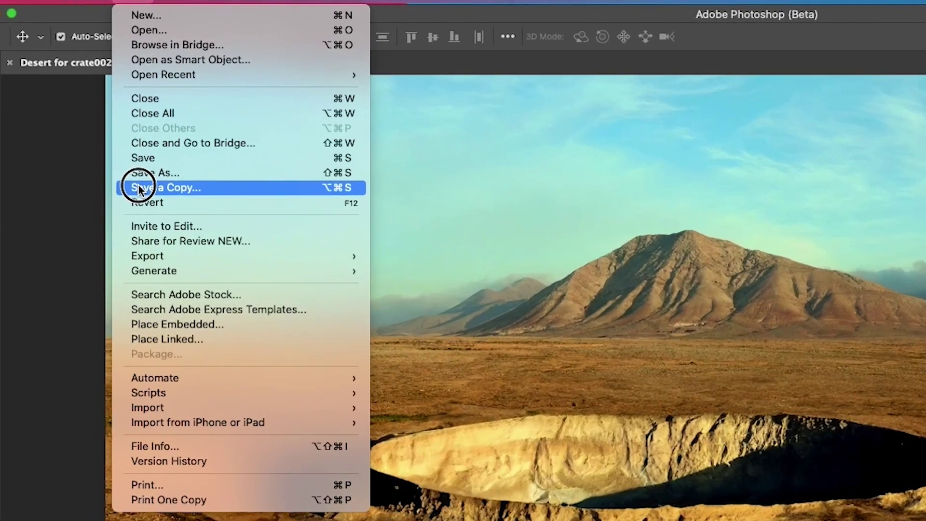
click(99, 118)
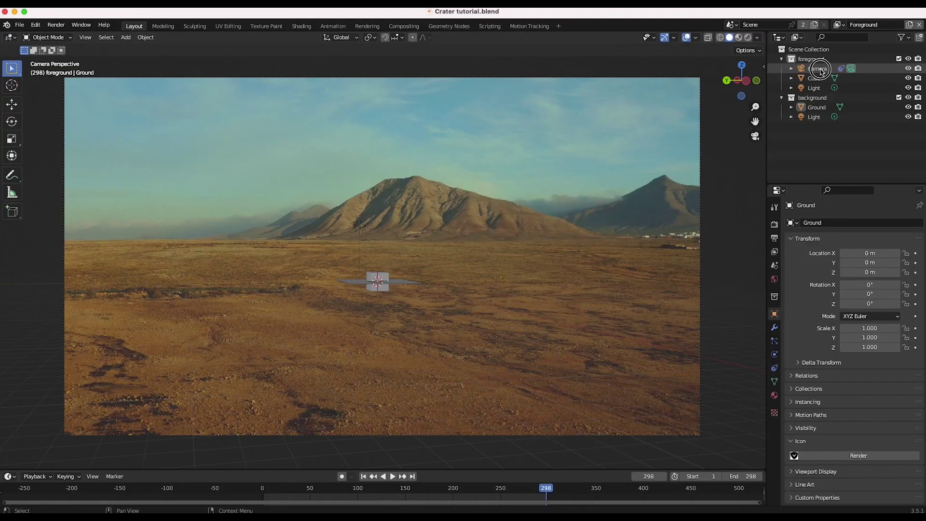
click(822, 72)
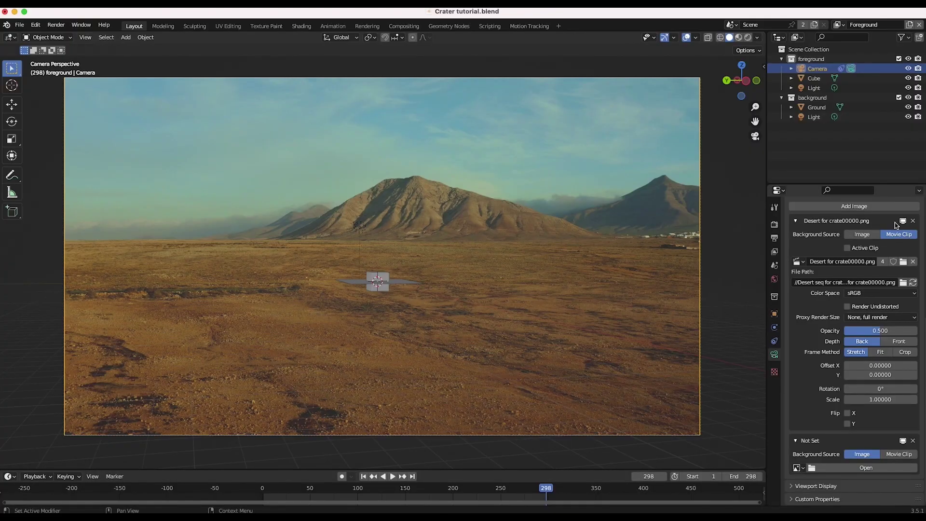
- Replace the desert clip background with Crator projection 298.png and select the cylinder's vertices in Edit Mode
click(901, 221)
click(840, 468)
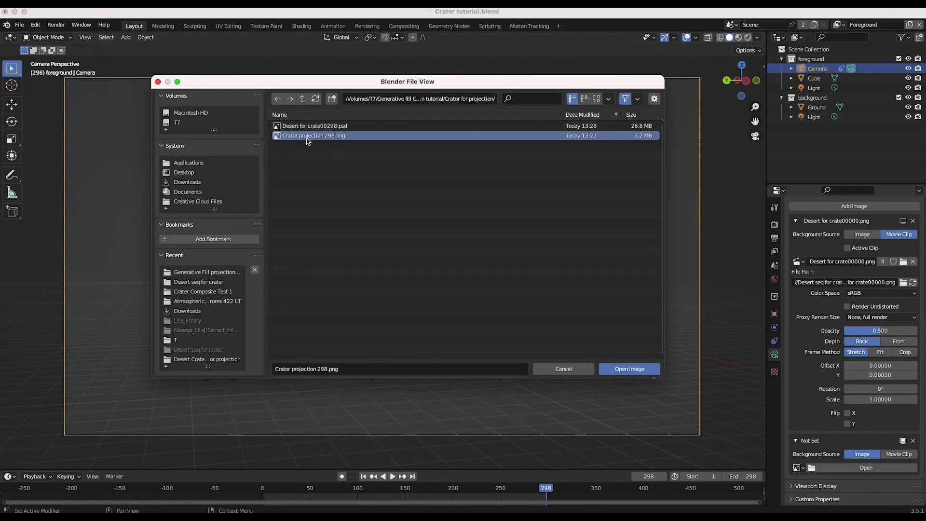
click(619, 368)
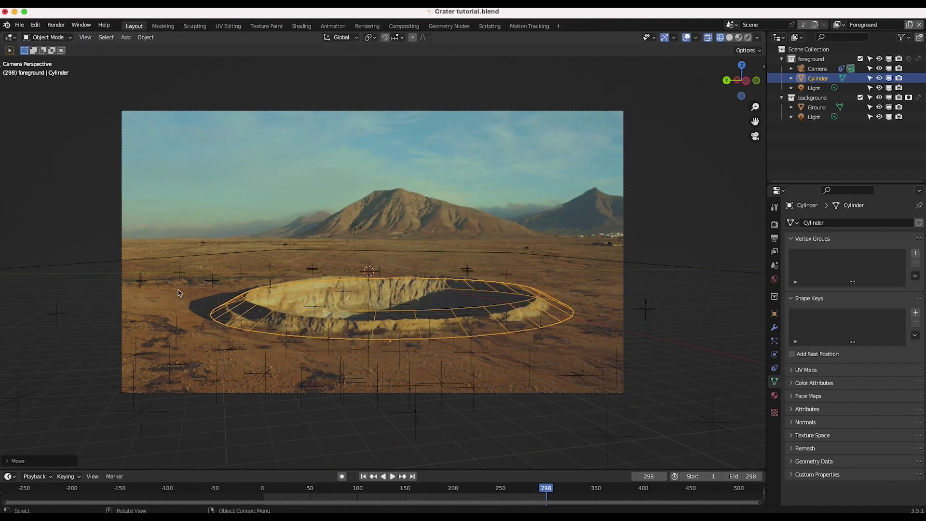
key(Tab)
drag(596, 310, 563, 379)
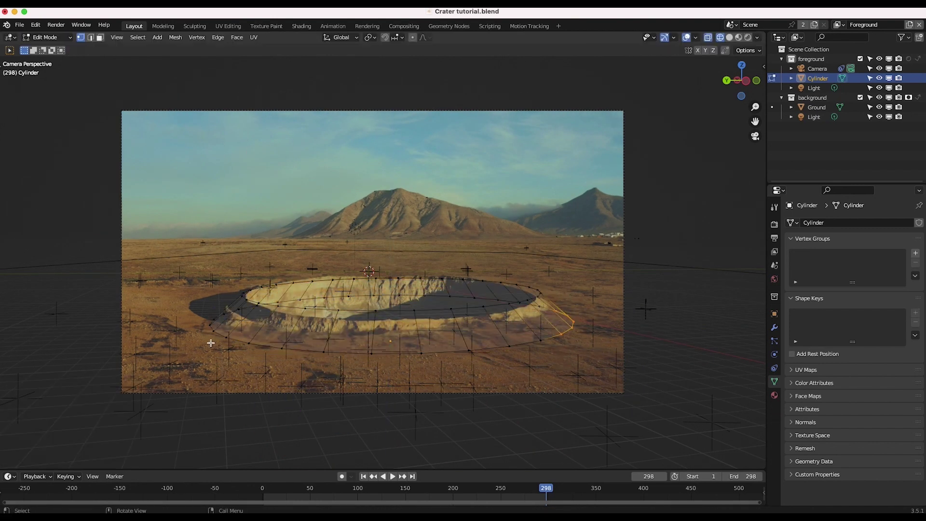
- Extrude the cylinder ring down along Z and subdivide the whole mesh with 3 cuts
key(e)
key(z)
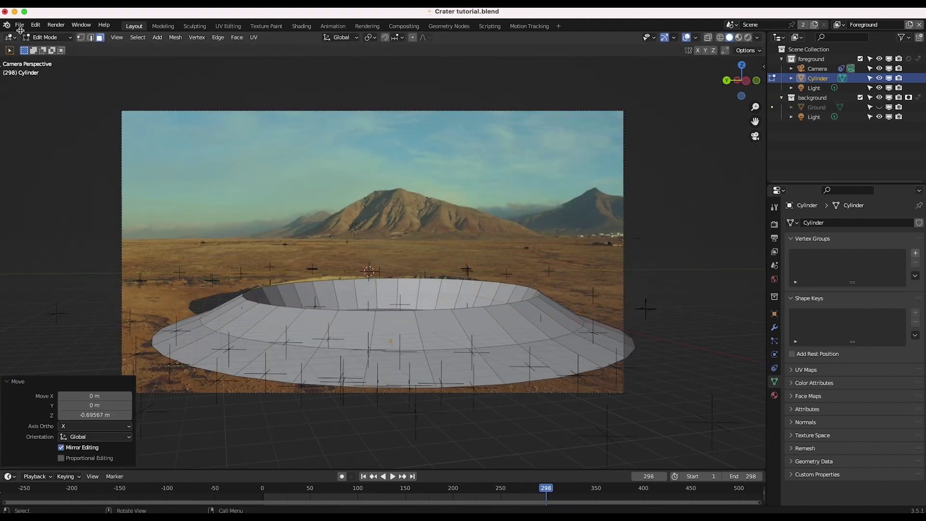
key(a)
click(218, 37)
click(241, 91)
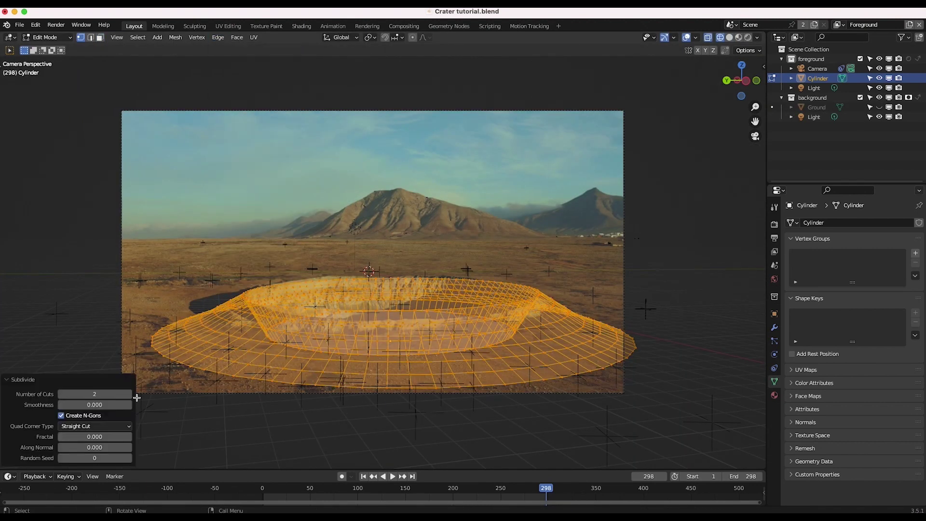
click(128, 394)
- Reshape the crater rim with proportional editing to match the painted crater
key(alt+z)
scroll(283, 309, up, 5)
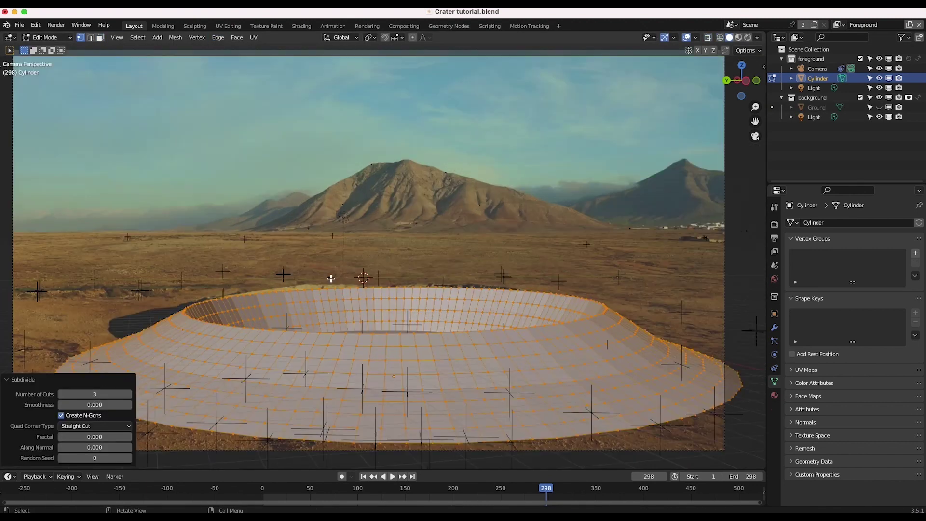
key(o)
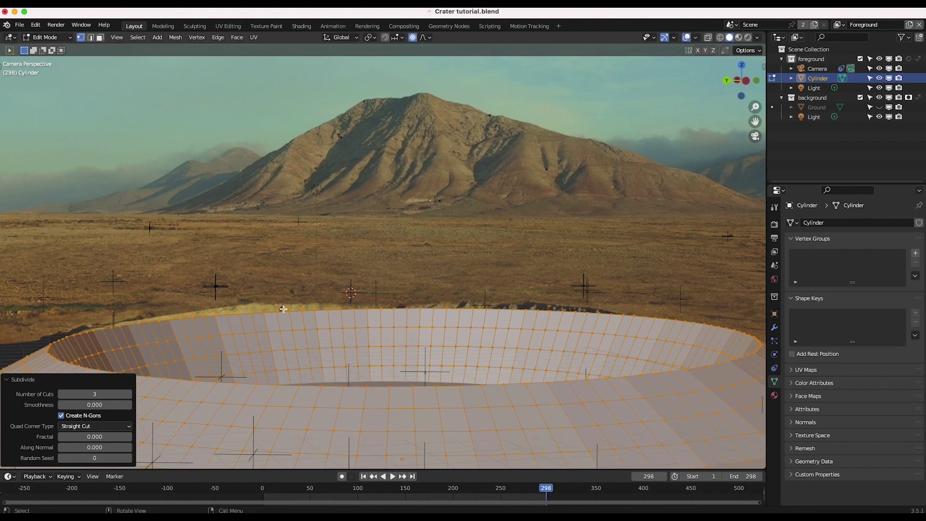
key(g)
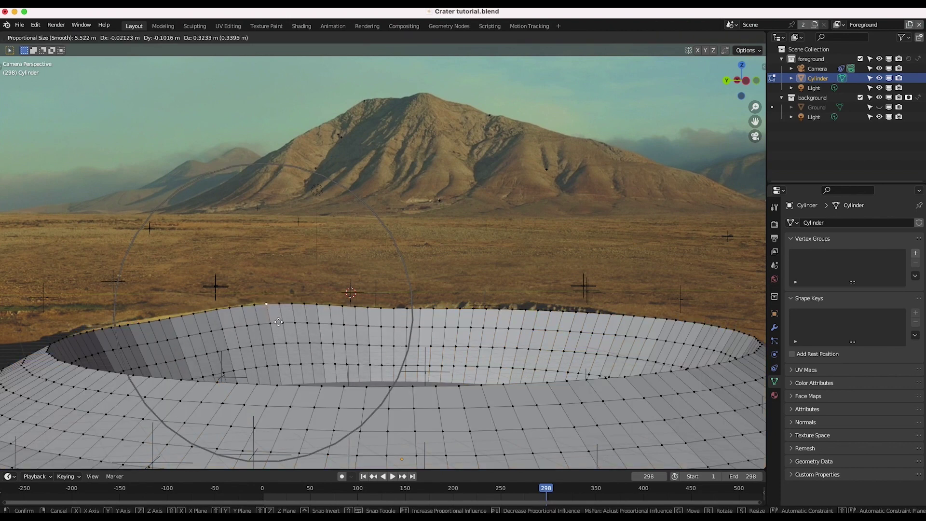
click(605, 313)
scroll(606, 314, down, 2)
- Show the crater mesh in wireframe and return to Object Mode
key(z)
click(565, 313)
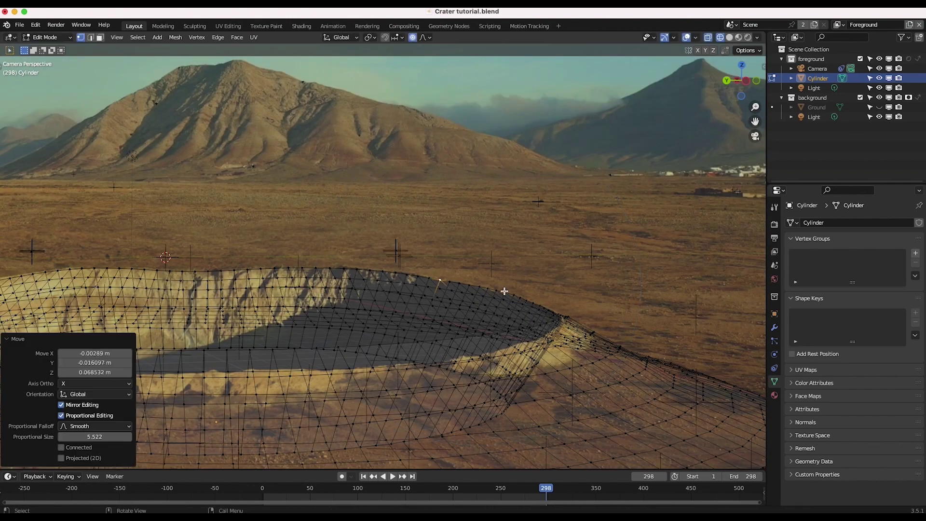
key(Tab)
scroll(431, 376, down, 2)
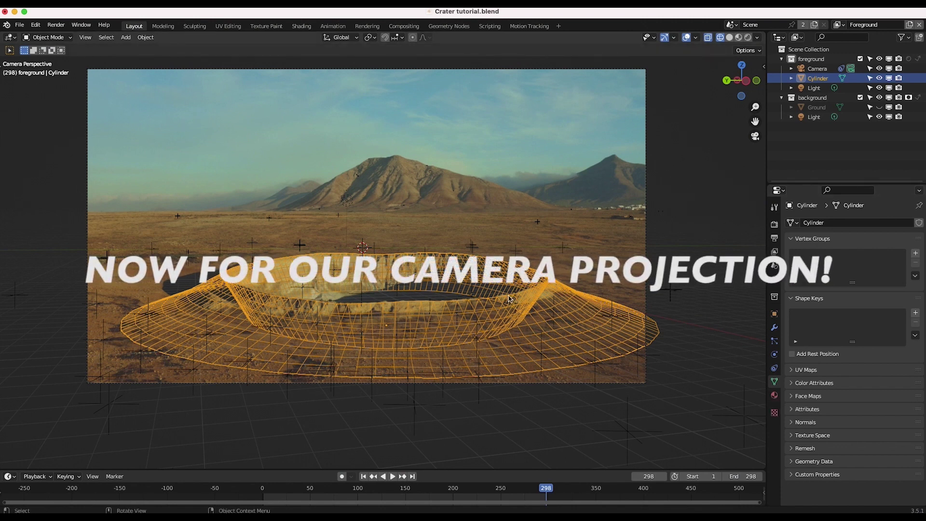
- Give the crater a new Emission material with an Image Texture driving its colour
click(774, 395)
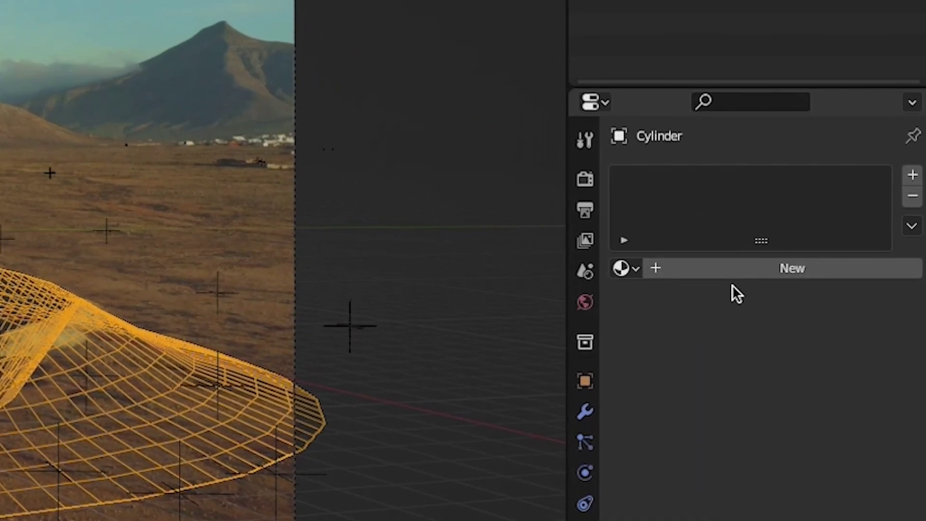
click(841, 264)
click(760, 371)
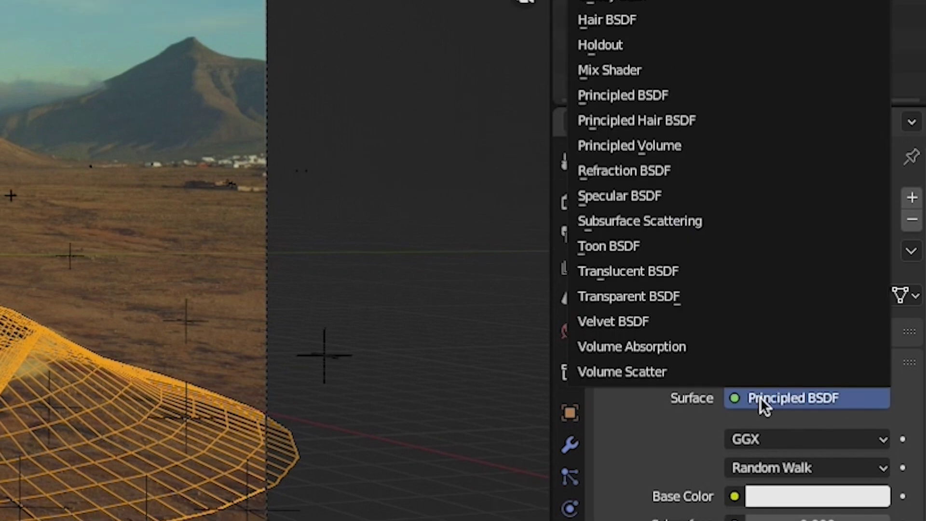
click(583, 89)
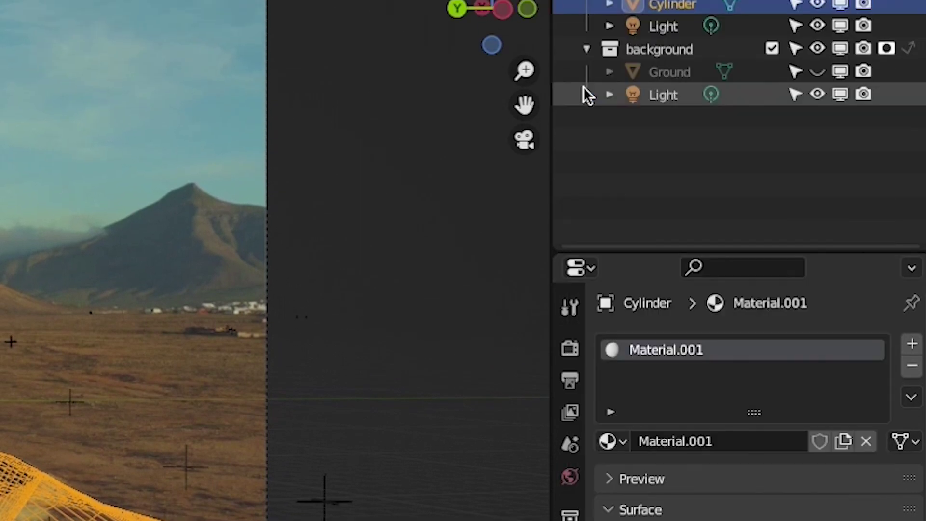
click(761, 401)
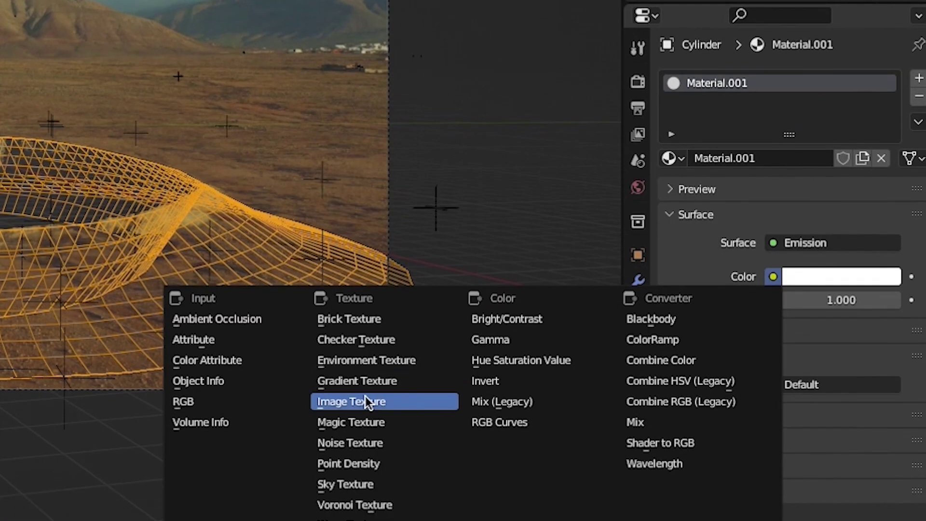
click(368, 401)
- Load Crator projection 298.png as the texture, mapped by UV texture coordinates
click(859, 215)
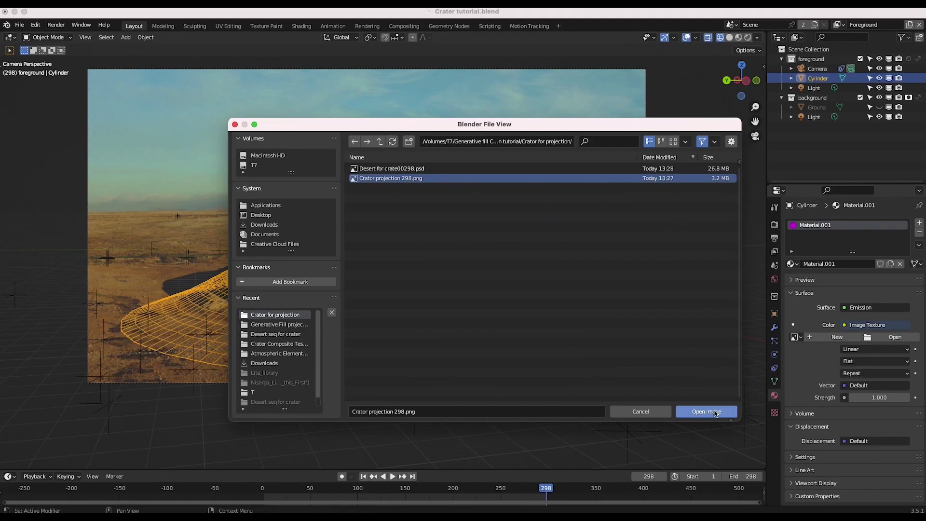
click(706, 411)
click(875, 421)
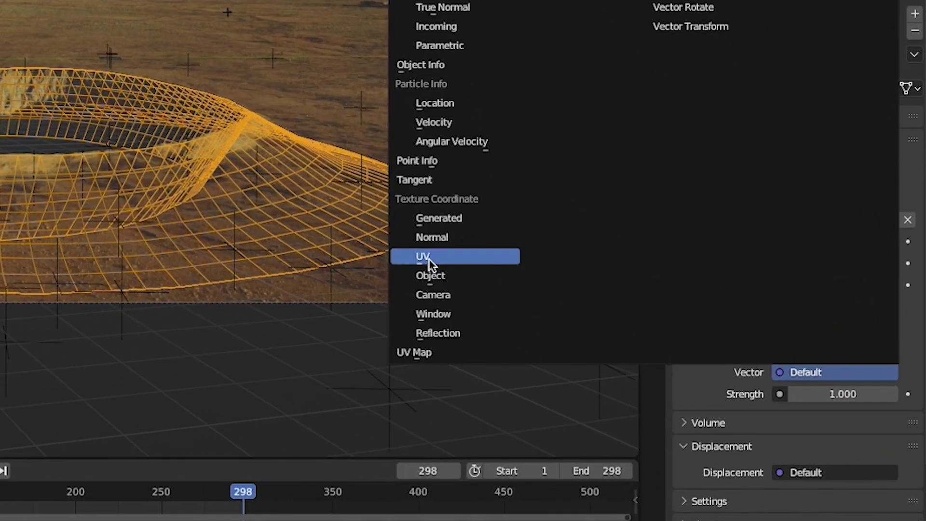
click(650, 358)
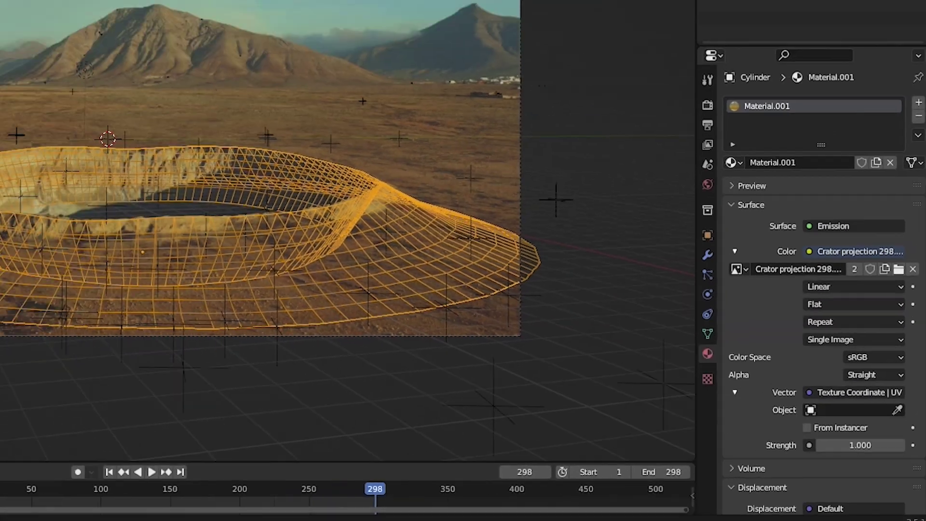
- Enter Edit Mode and box-select every face of the crater mesh
click(124, 66)
click(124, 122)
drag(258, 193, 709, 451)
drag(175, 492, 7, 474)
- UV-project the crater mesh from the camera view and return to Object Mode
key(u)
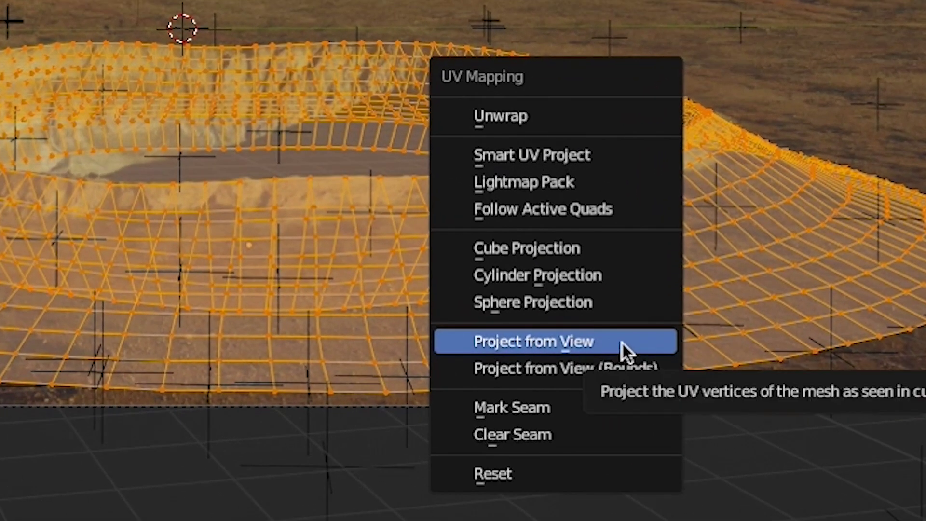
click(624, 343)
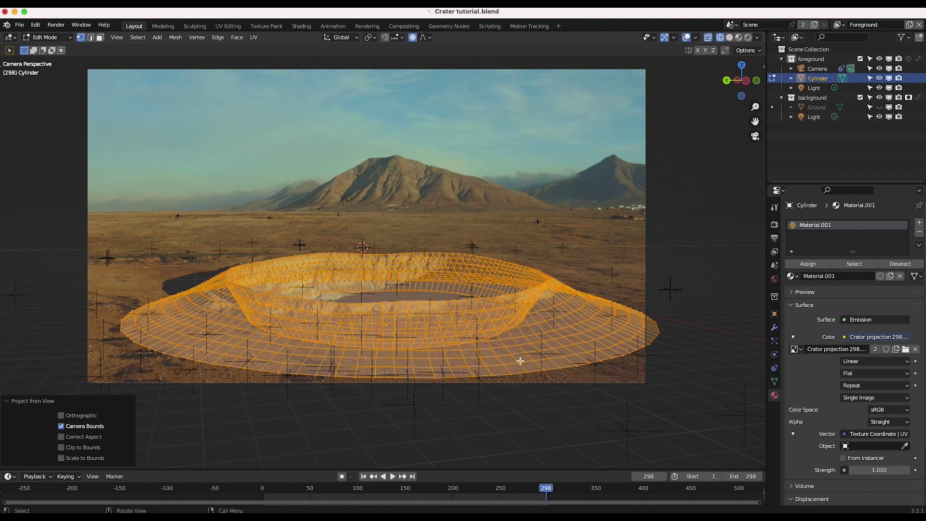
key(Tab)
- Preview the textured crater in Rendered shading from outside the camera view
key(z)
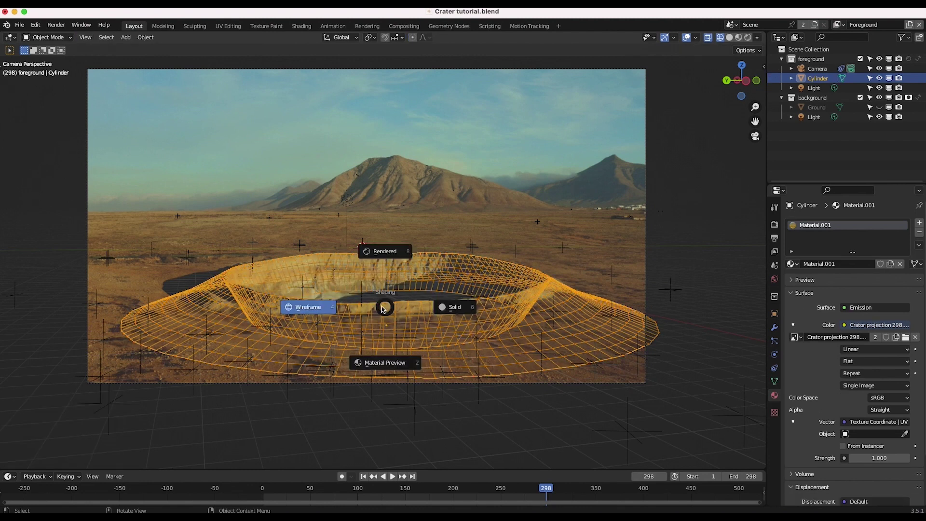
click(381, 259)
key(KP_0)
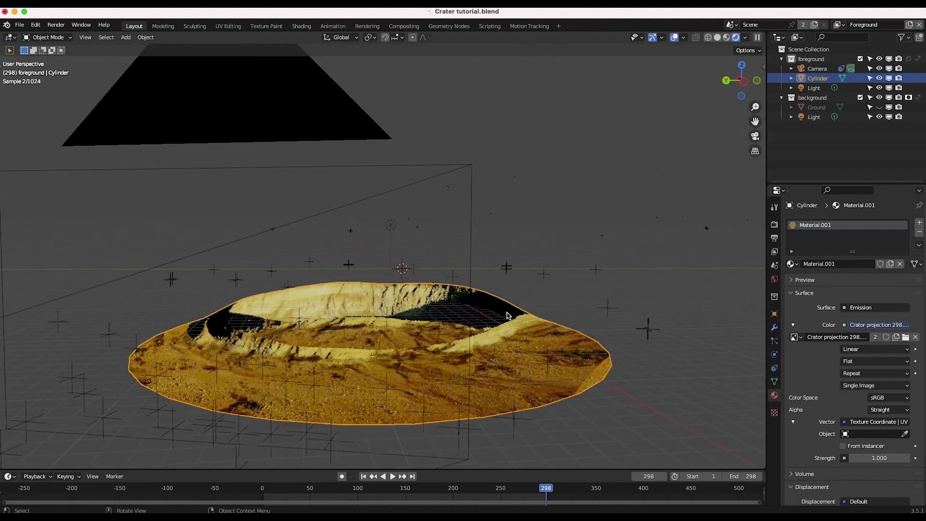